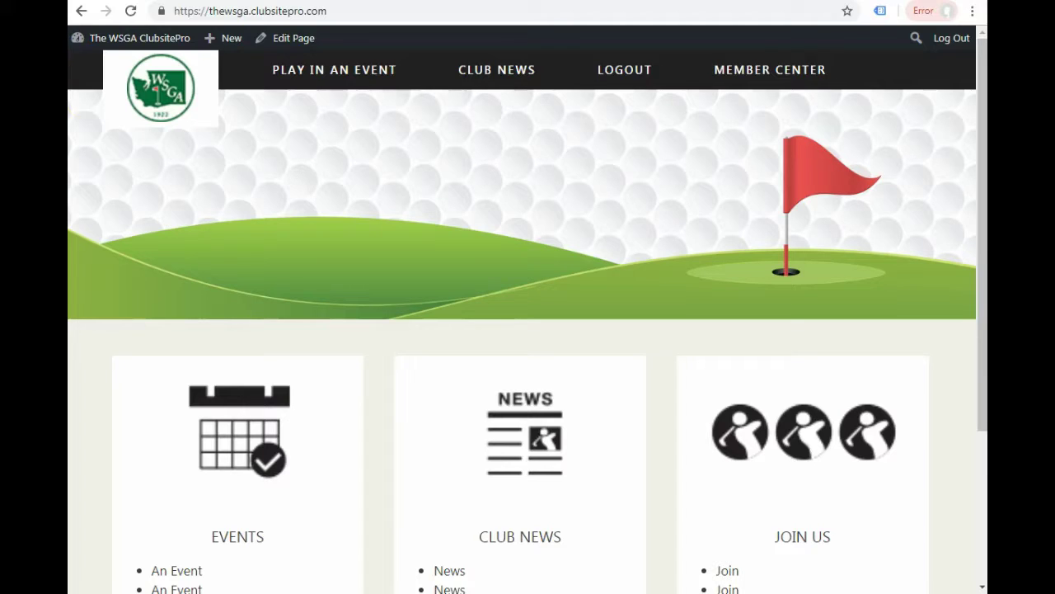
Open the site's admin dashboard and go to the MetaSlider slideshow manager.
{"action": "mouse_move", "coordinate": [132, 42]}
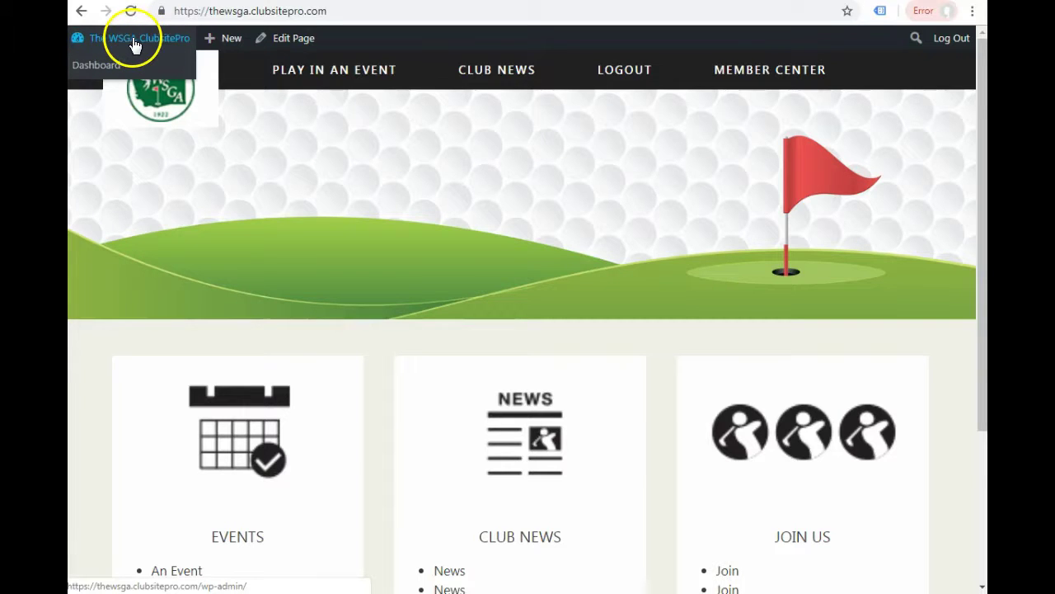
{"action": "left_click", "coordinate": [134, 41]}
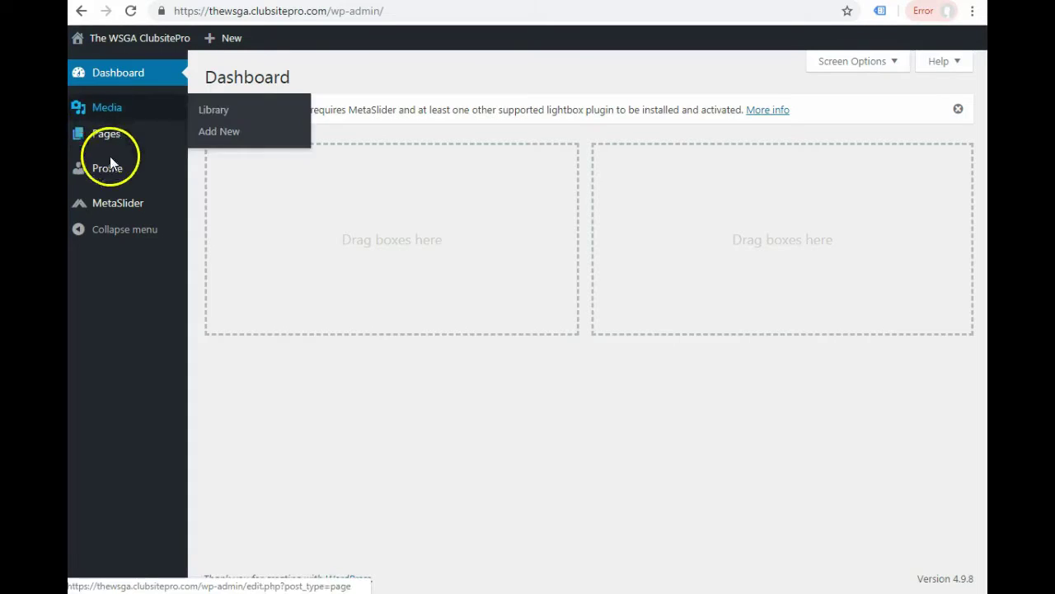
{"action": "mouse_move", "coordinate": [120, 208]}
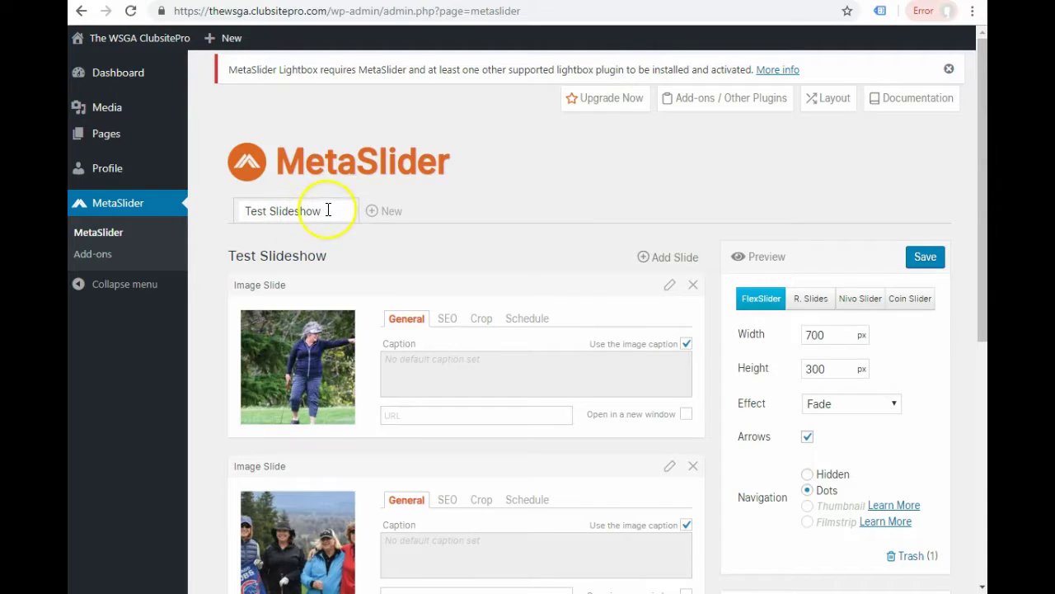
Create a new slideshow and name it "Another Slideshow".
{"action": "left_click_drag", "start_coordinate": [328, 211], "coordinate": [236, 207]}
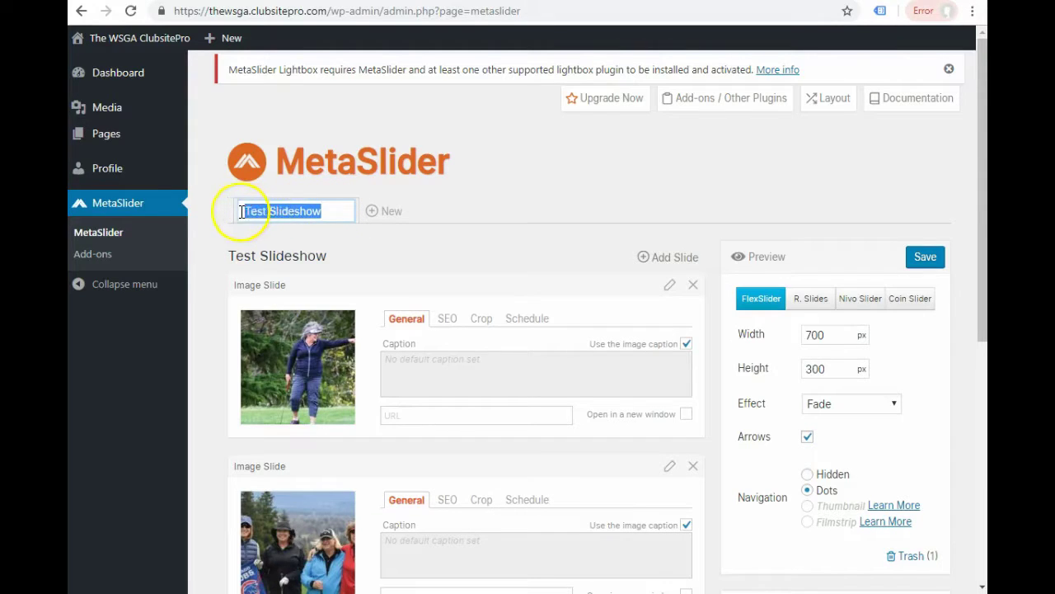
{"action": "left_click", "coordinate": [392, 214]}
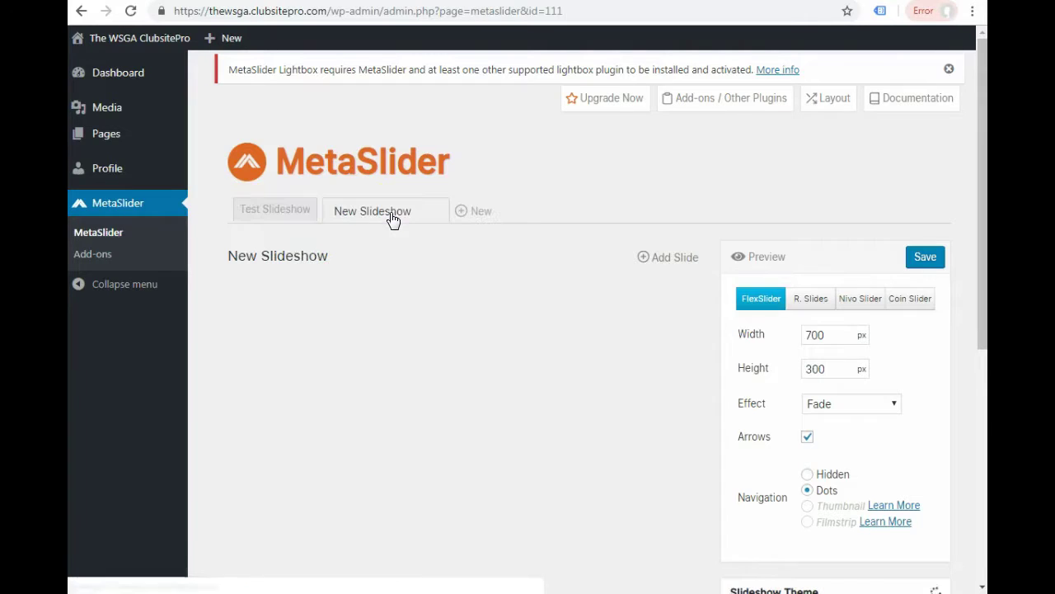
{"action": "left_click", "coordinate": [384, 212]}
{"action": "left_click", "coordinate": [416, 211]}
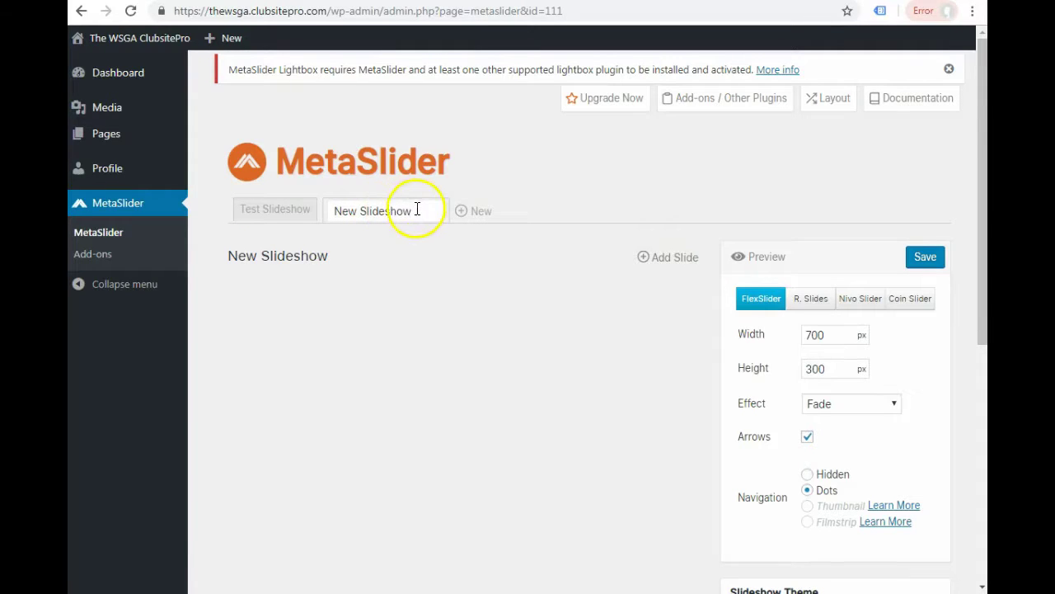
{"action": "left_click_drag", "start_coordinate": [417, 210], "coordinate": [329, 208]}
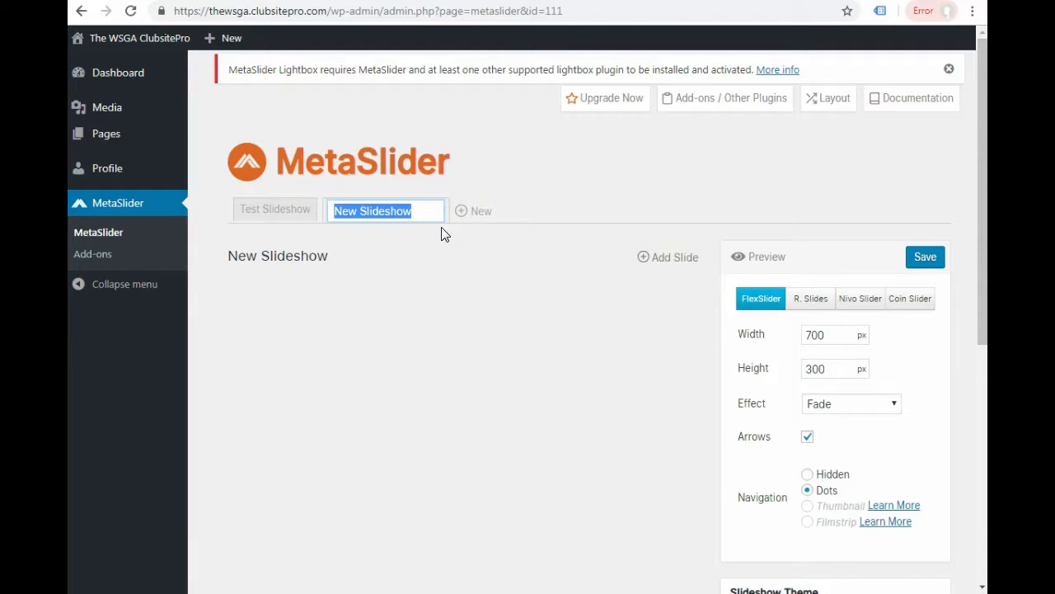
{"action": "type", "text": "Another"}
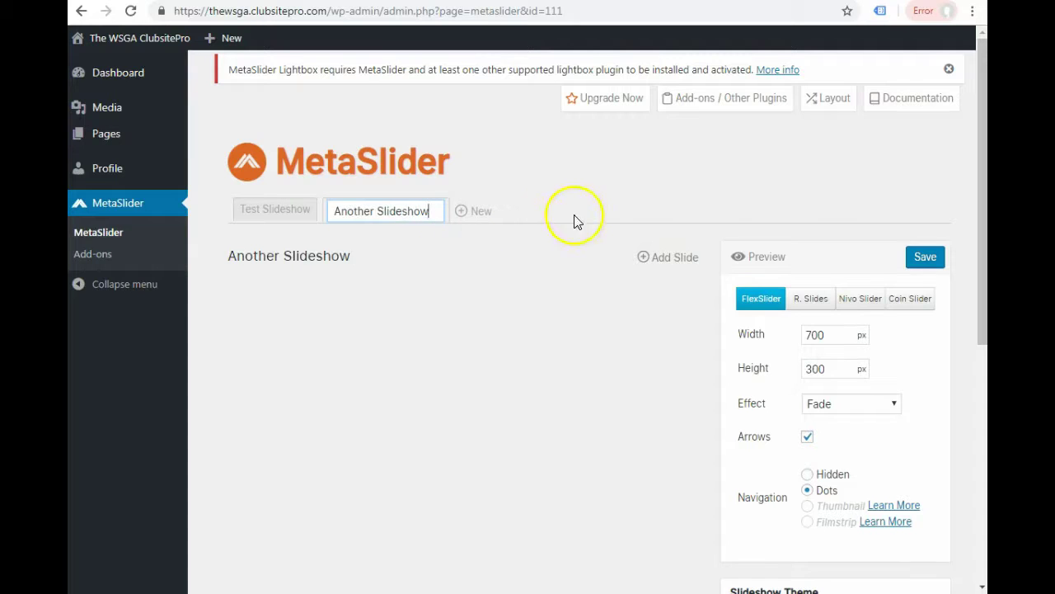
Start adding an image slide to the slideshow and open the file chooser for uploading images from the computer.
{"action": "left_click", "coordinate": [662, 262]}
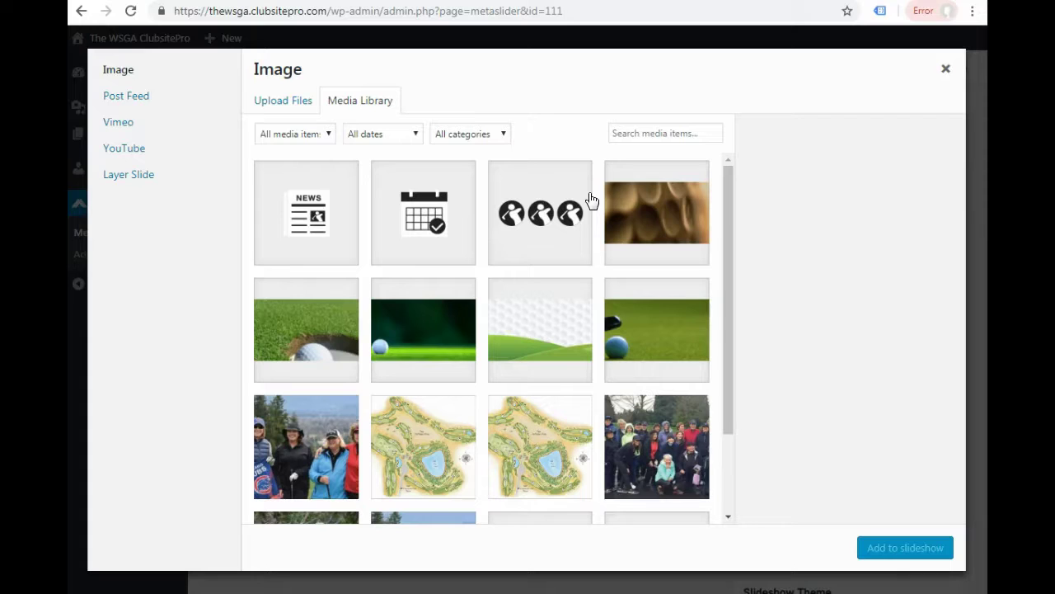
{"action": "left_click", "coordinate": [279, 105]}
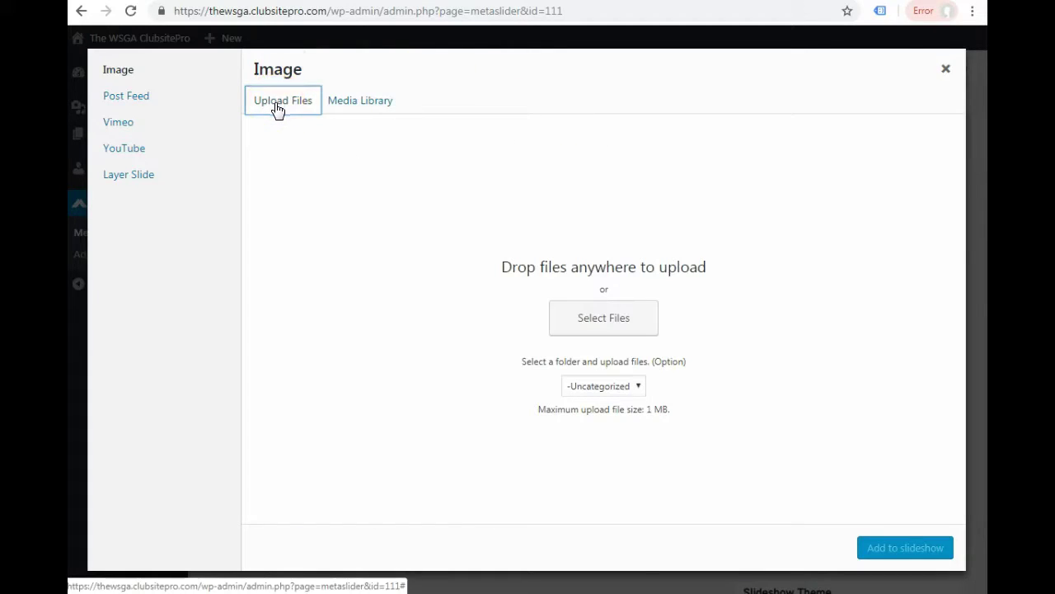
{"action": "left_click", "coordinate": [603, 320]}
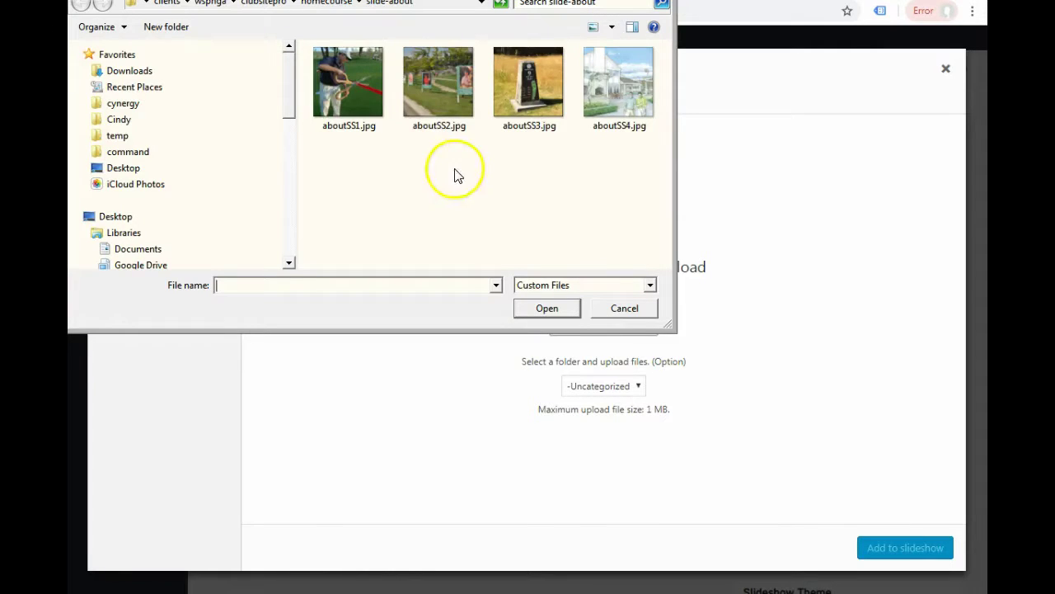
{"action": "left_click_drag", "start_coordinate": [400, 0], "coordinate": [418, 34]}
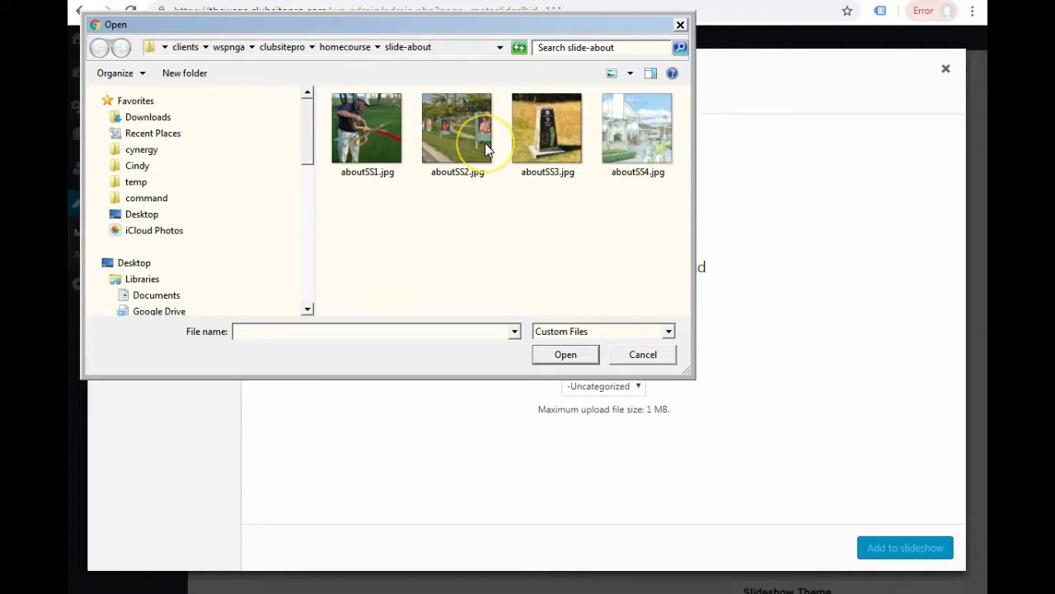
Upload aboutSS1.jpg, aboutSS2.jpg, aboutSS3.jpg and aboutSS4.jpg together from the slide-about folder to the media library.
{"action": "left_click", "coordinate": [371, 118]}
{"action": "left_click", "coordinate": [442, 127]}
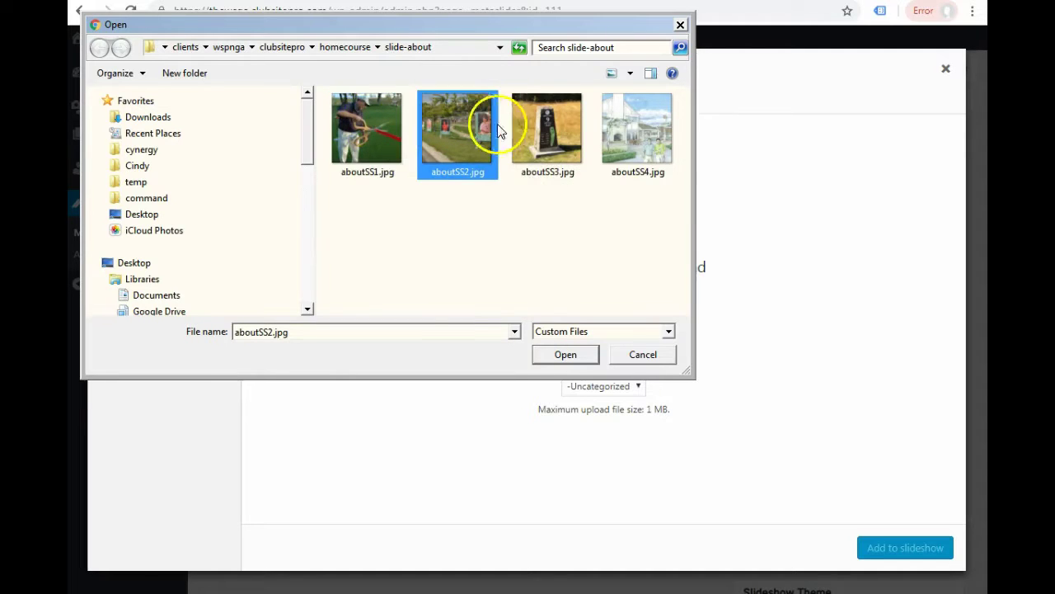
{"action": "left_click", "coordinate": [569, 131]}
{"action": "left_click", "coordinate": [627, 130]}
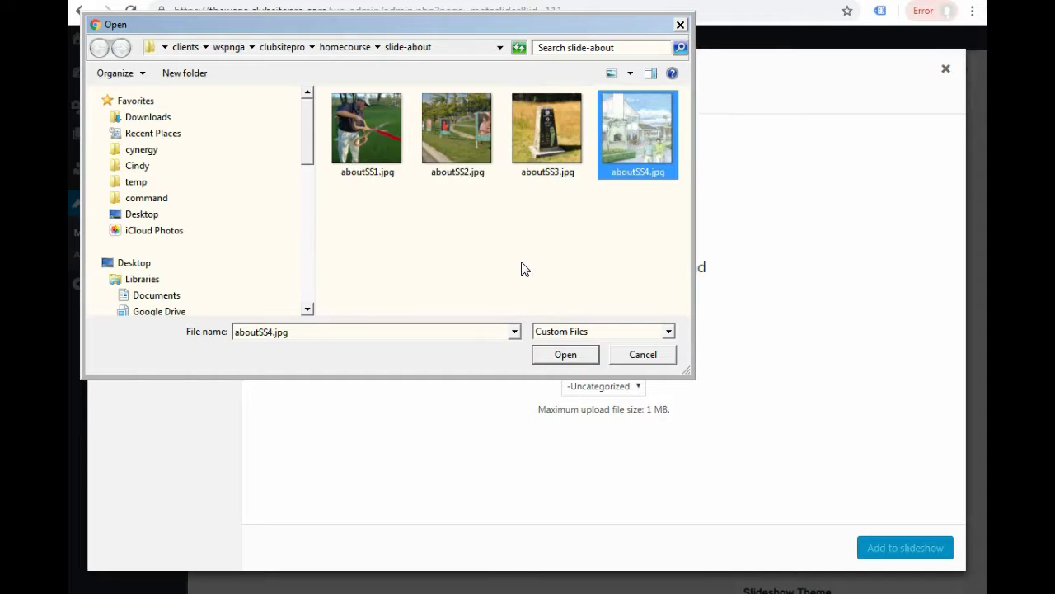
{"action": "left_click", "coordinate": [352, 139]}
{"action": "left_click", "coordinate": [379, 138], "text": "ctrl"}
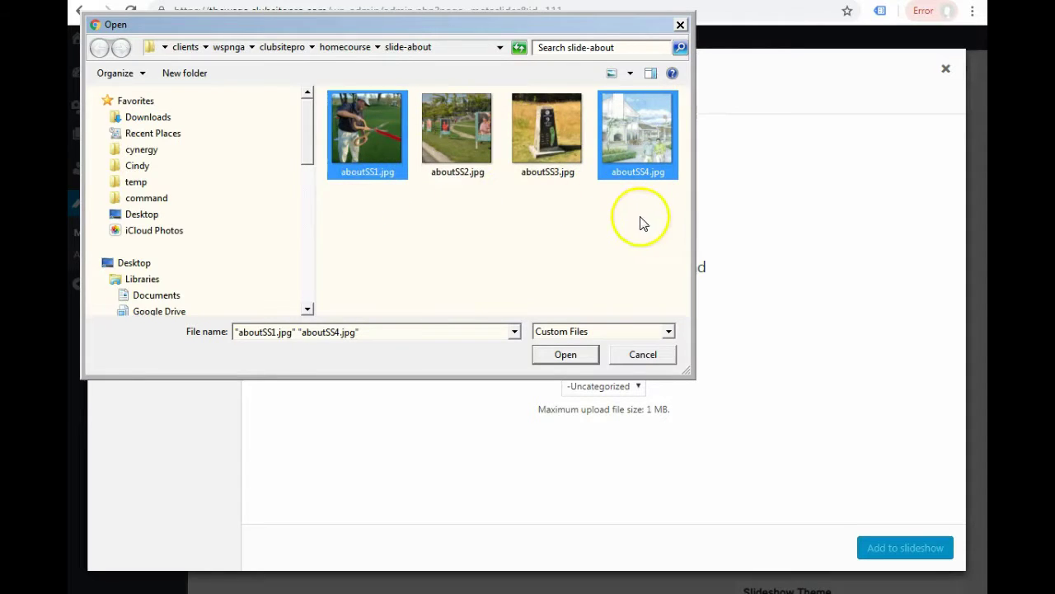
{"action": "left_click", "coordinate": [470, 146], "text": "ctrl"}
{"action": "left_click", "coordinate": [553, 136], "text": "ctrl"}
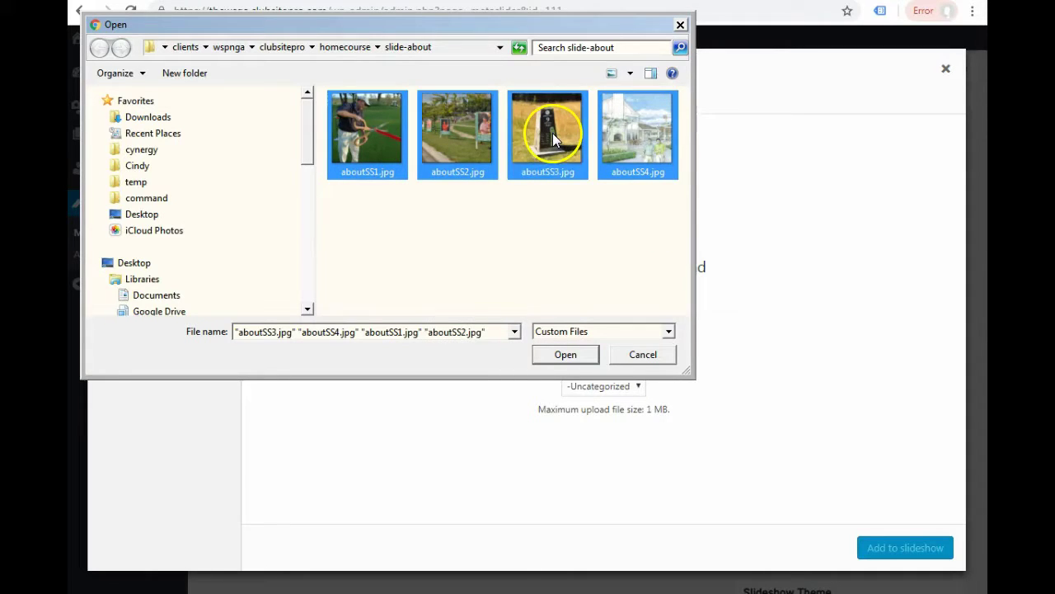
{"action": "left_click", "coordinate": [559, 354]}
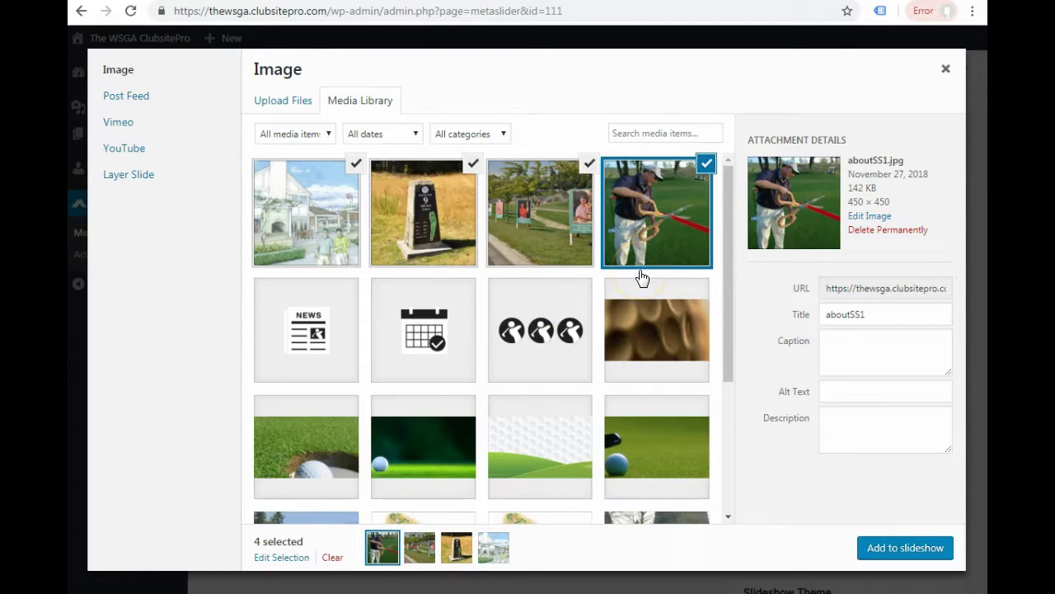
Reselect the uploaded images in the order aboutSS4, aboutSS3, aboutSS2, aboutSS1 and add them to the slideshow.
{"action": "left_click", "coordinate": [344, 250]}
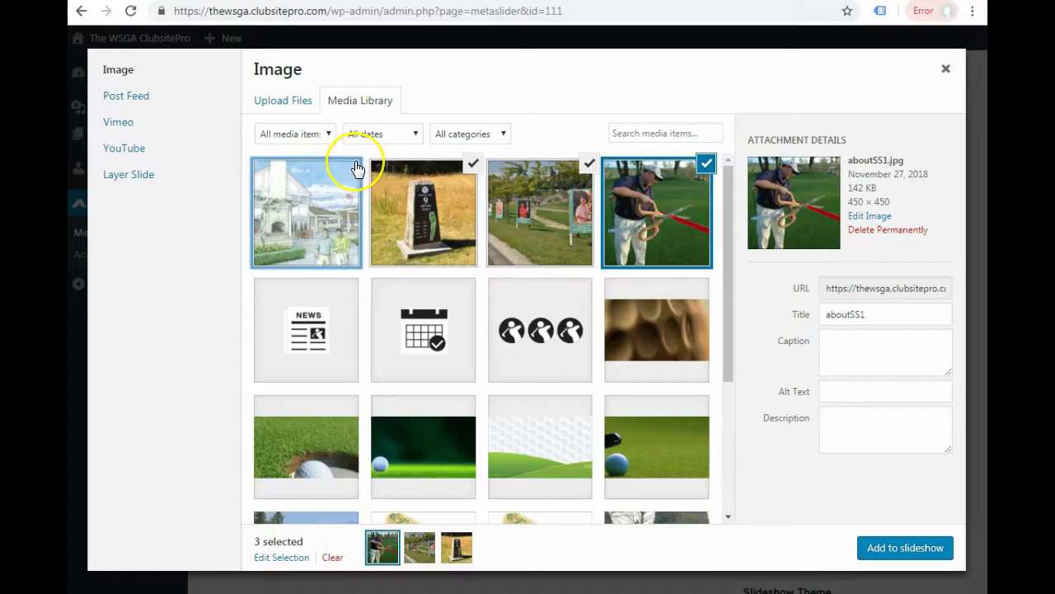
{"action": "left_click", "coordinate": [356, 169]}
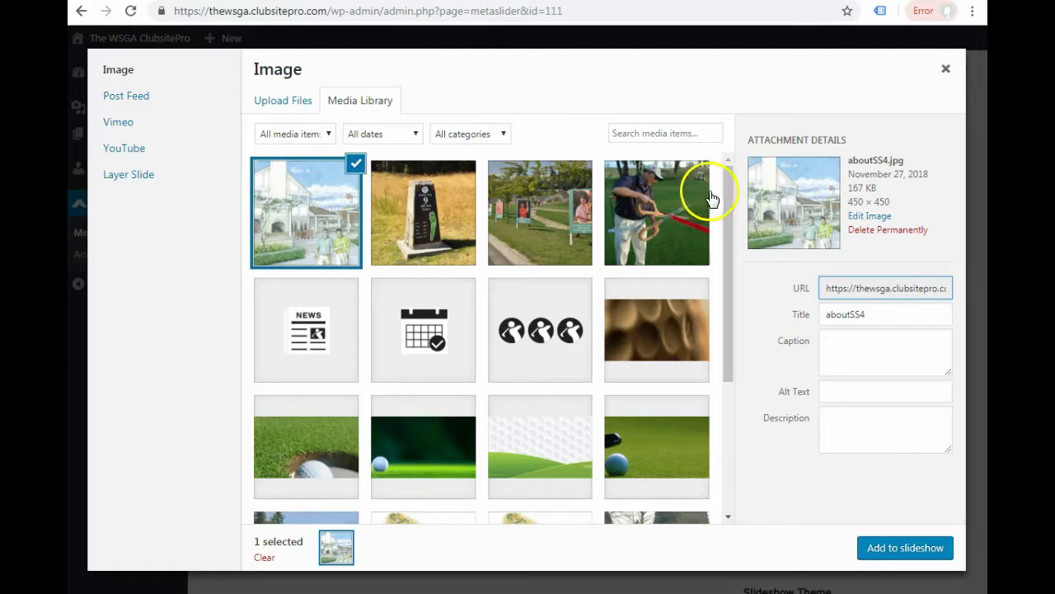
{"action": "left_click", "coordinate": [463, 175]}
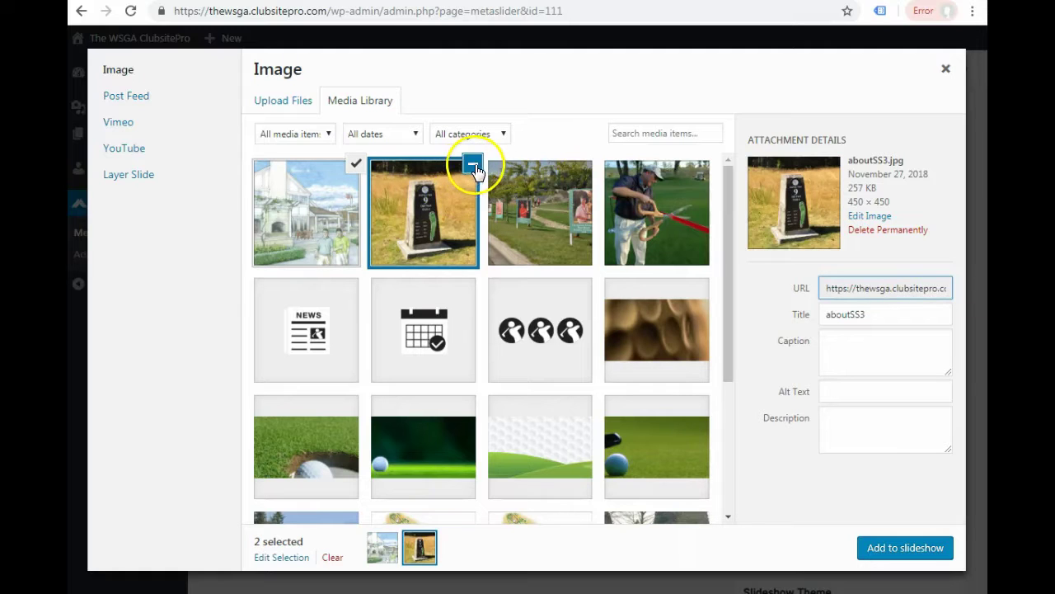
{"action": "left_click", "coordinate": [587, 169]}
{"action": "left_click", "coordinate": [694, 177]}
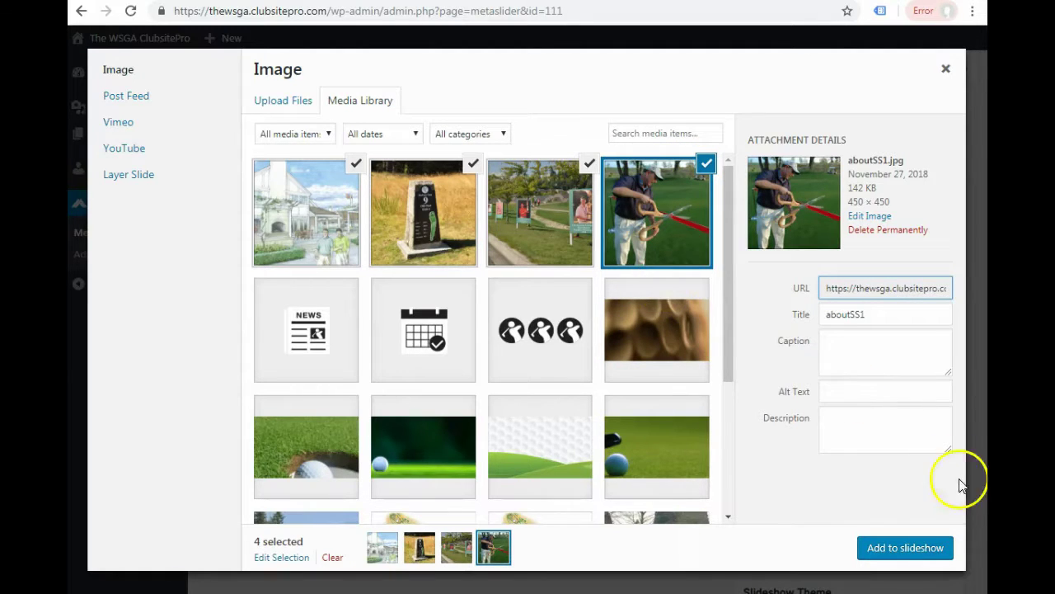
{"action": "left_click", "coordinate": [911, 549]}
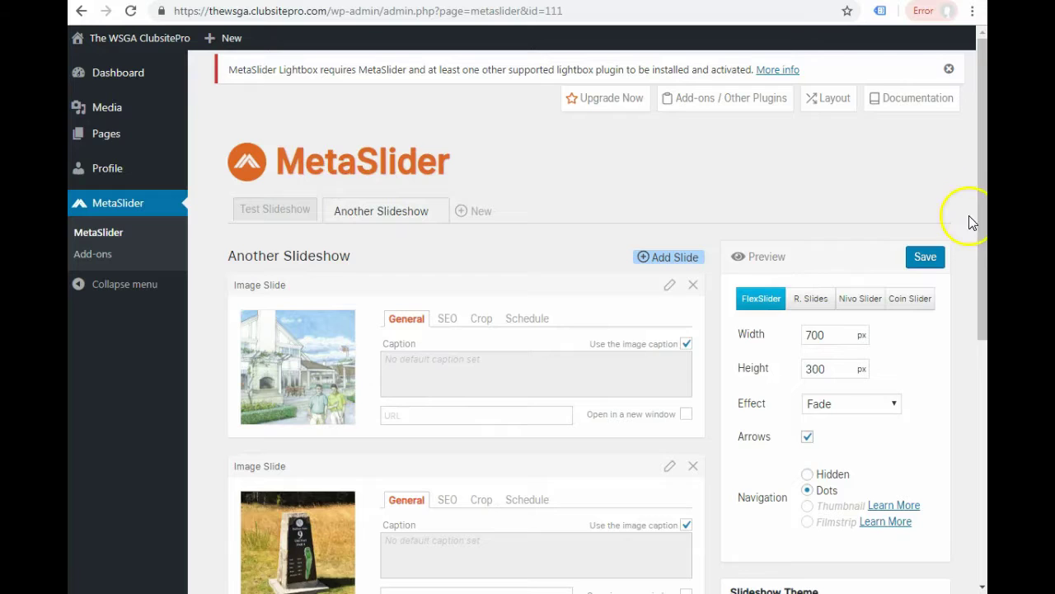
Reorder the slides so the roadside banners image comes before the stone monument image, and save the slideshow.
{"action": "left_click_drag", "start_coordinate": [983, 203], "coordinate": [984, 277]}
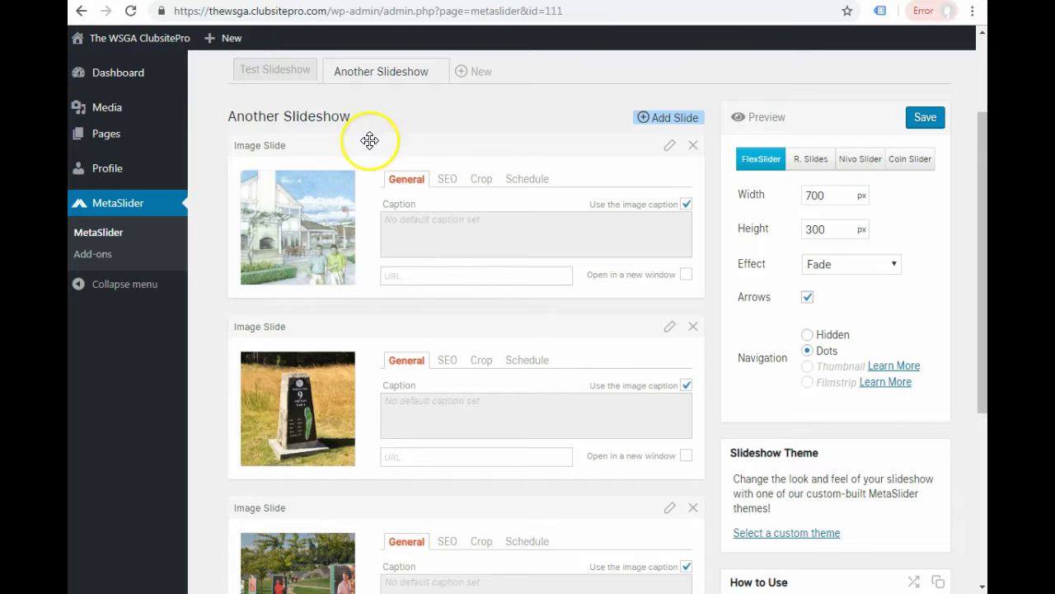
{"action": "left_click_drag", "start_coordinate": [362, 148], "coordinate": [404, 386]}
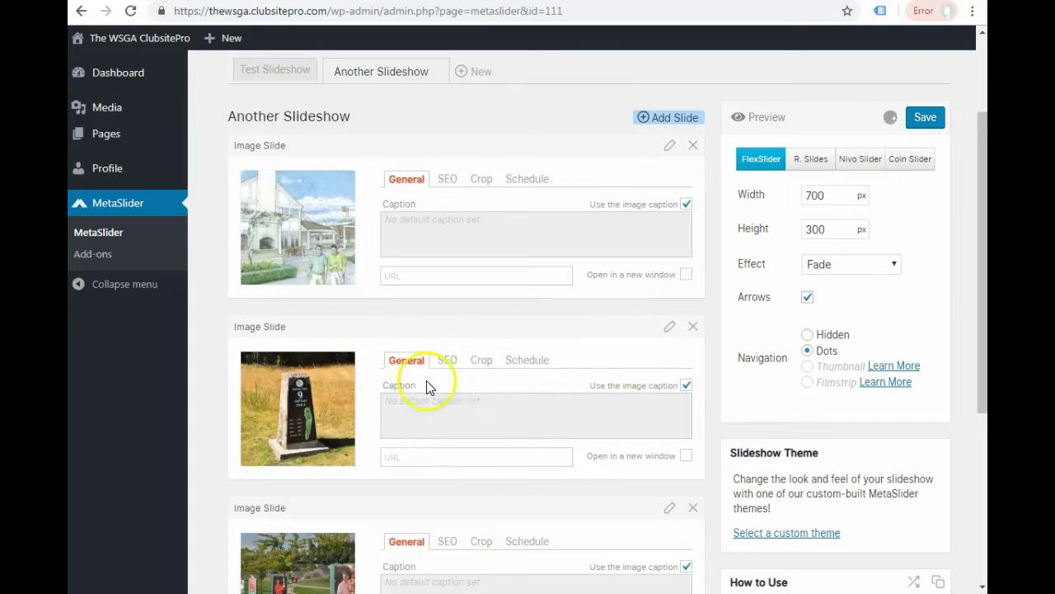
{"action": "left_click_drag", "start_coordinate": [982, 259], "coordinate": [982, 308]}
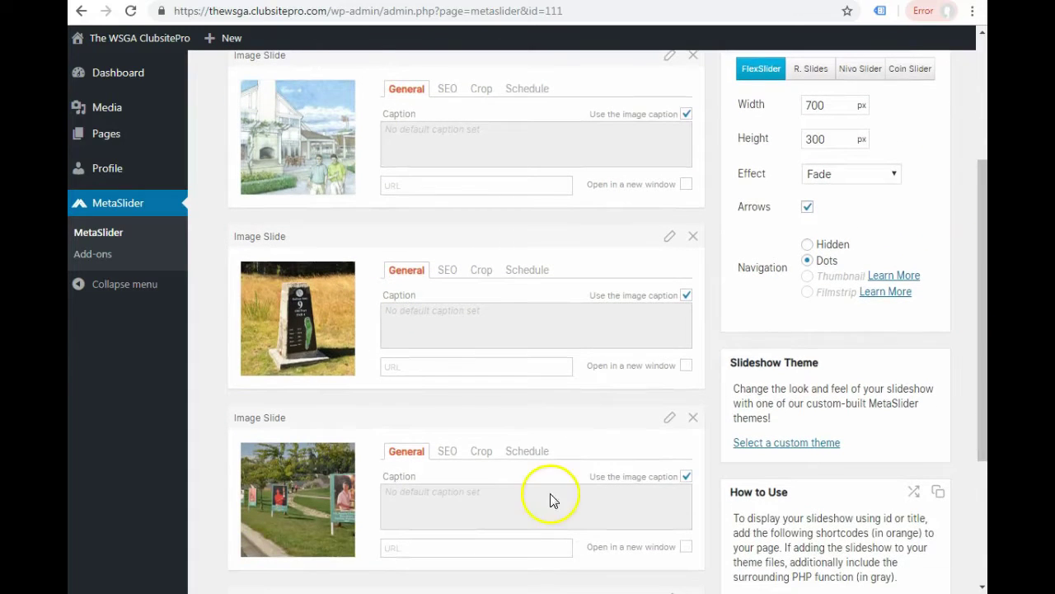
{"action": "left_click_drag", "start_coordinate": [544, 408], "coordinate": [542, 226]}
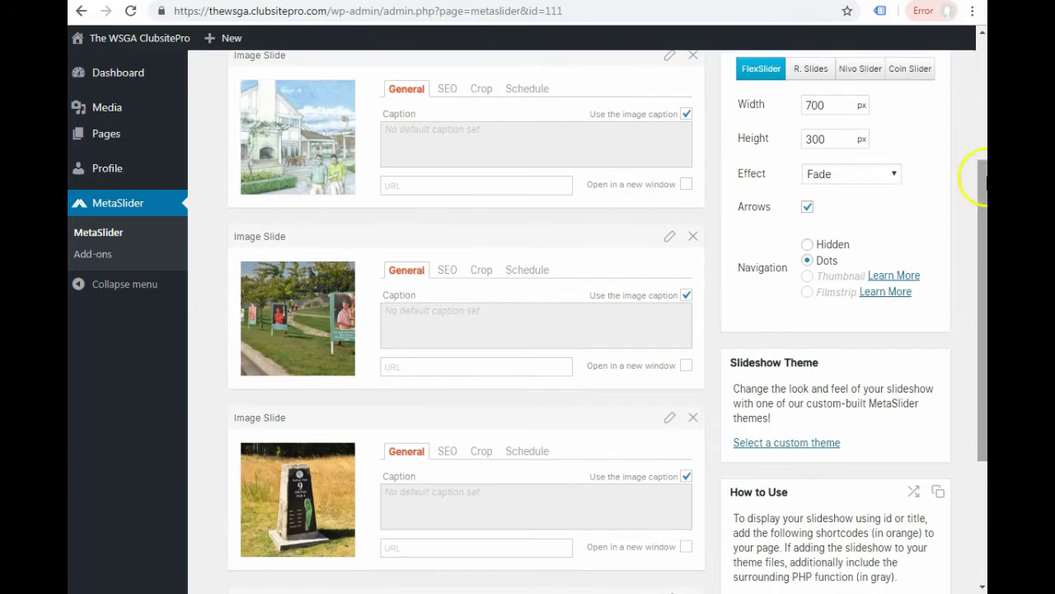
{"action": "left_click_drag", "start_coordinate": [981, 183], "coordinate": [977, 107]}
{"action": "left_click", "coordinate": [921, 167]}
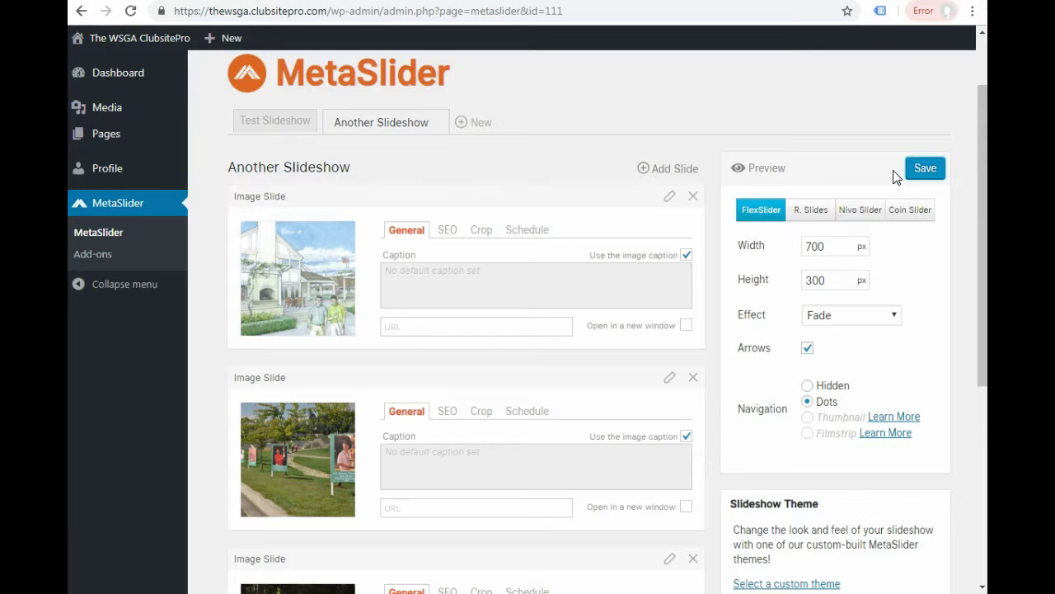
Create a new page with the title "Another Sideshow Page".
{"action": "mouse_move", "coordinate": [234, 47]}
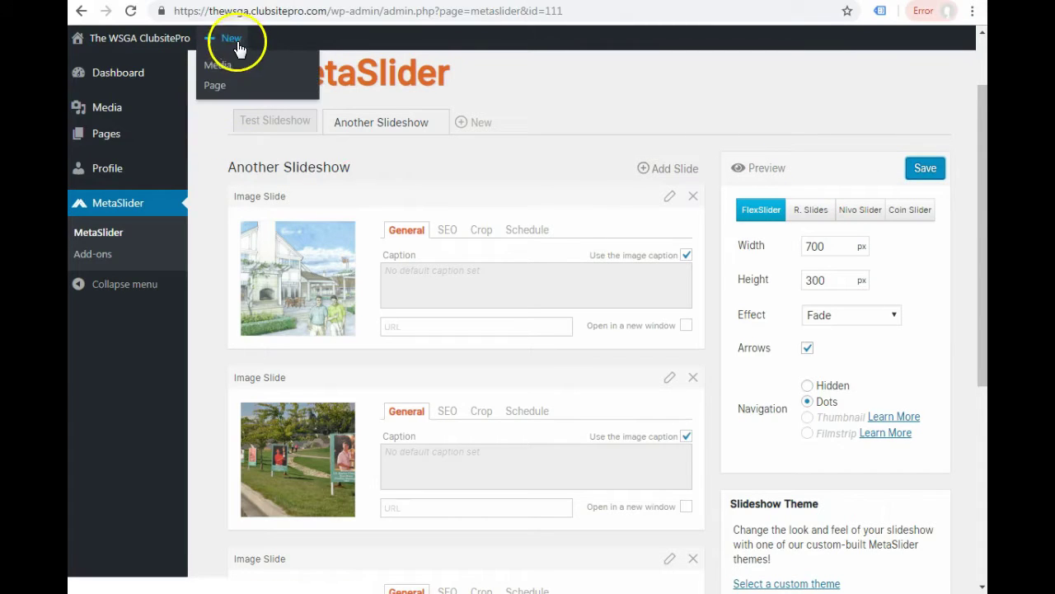
{"action": "left_click", "coordinate": [215, 85]}
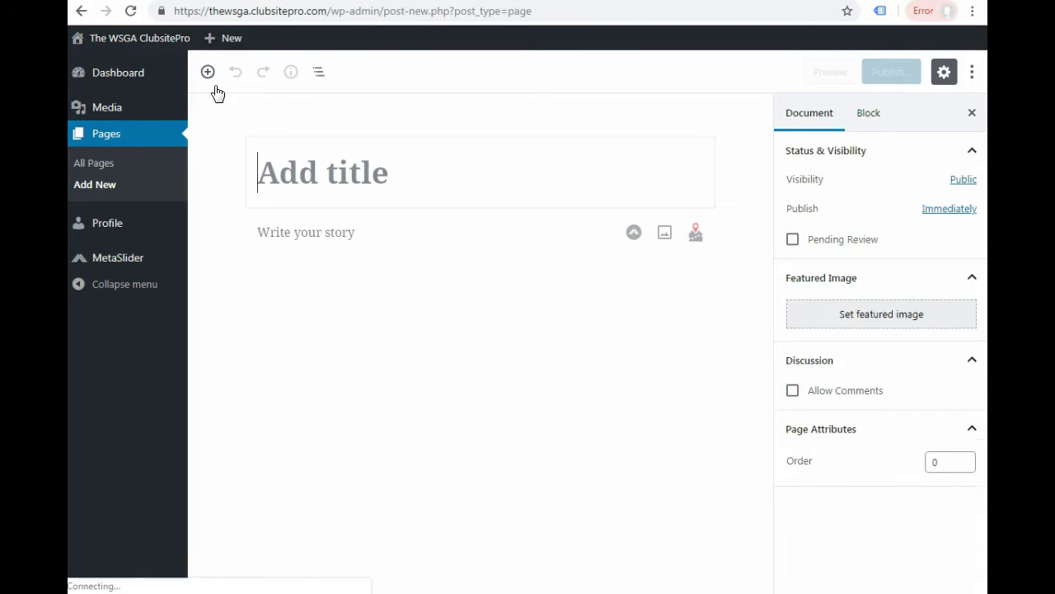
{"action": "left_click", "coordinate": [394, 159]}
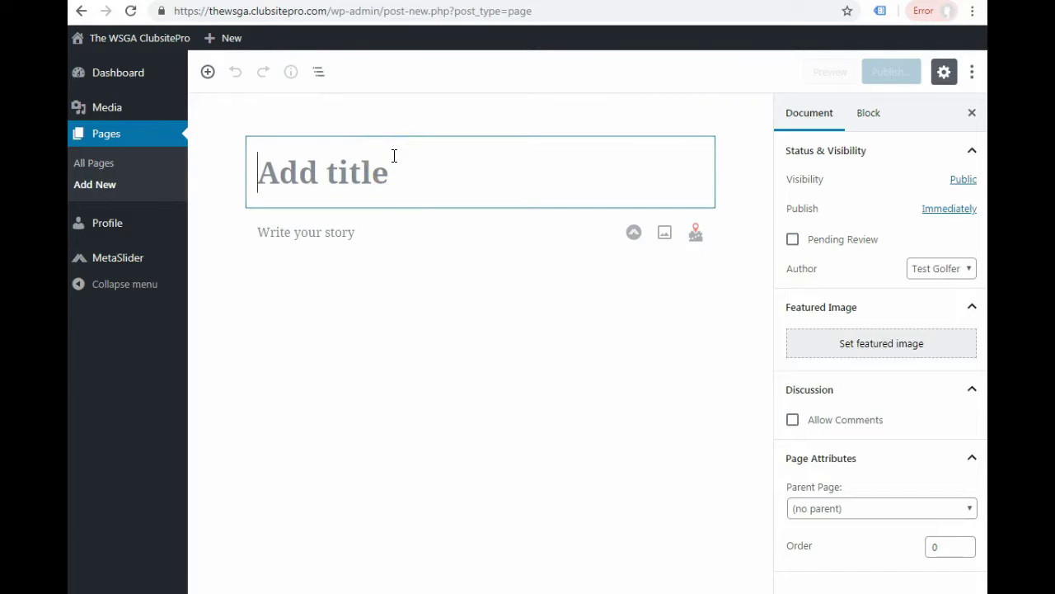
{"action": "type", "text": "Another"}
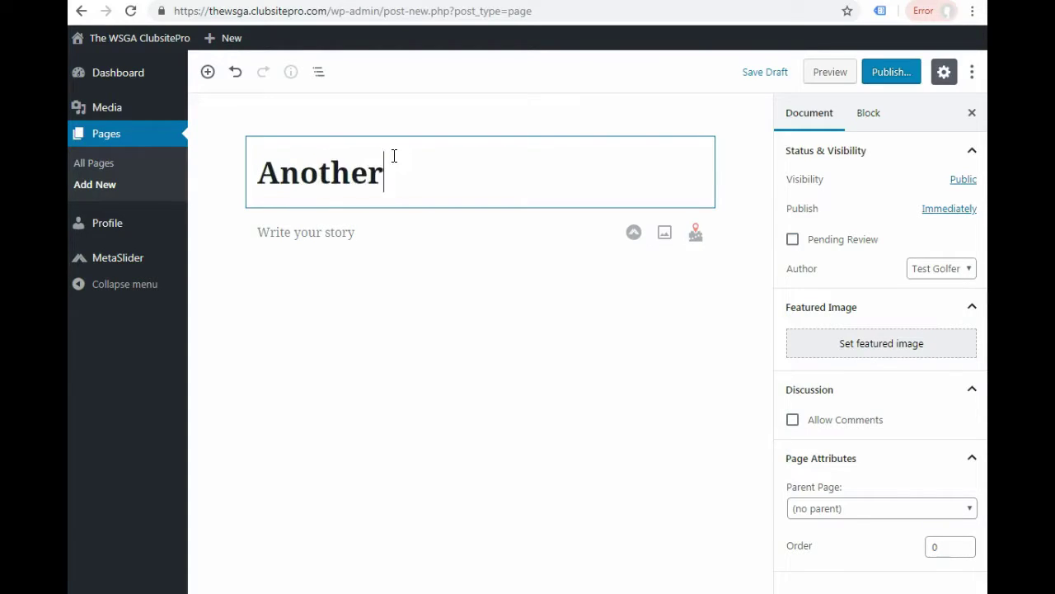
{"action": "type", "text": " Sideshow "}
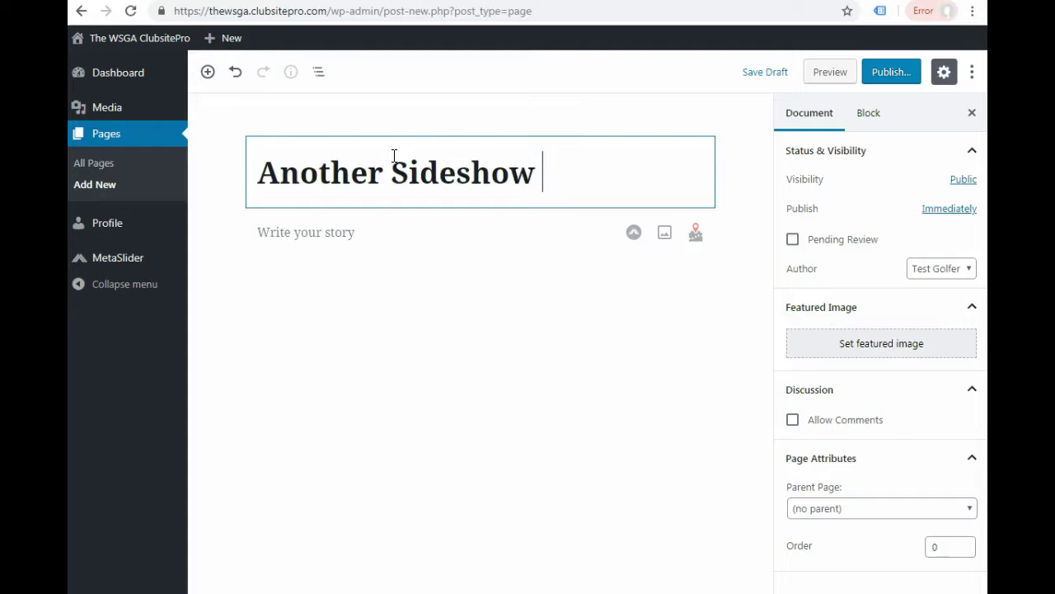
{"action": "type", "text": "Page"}
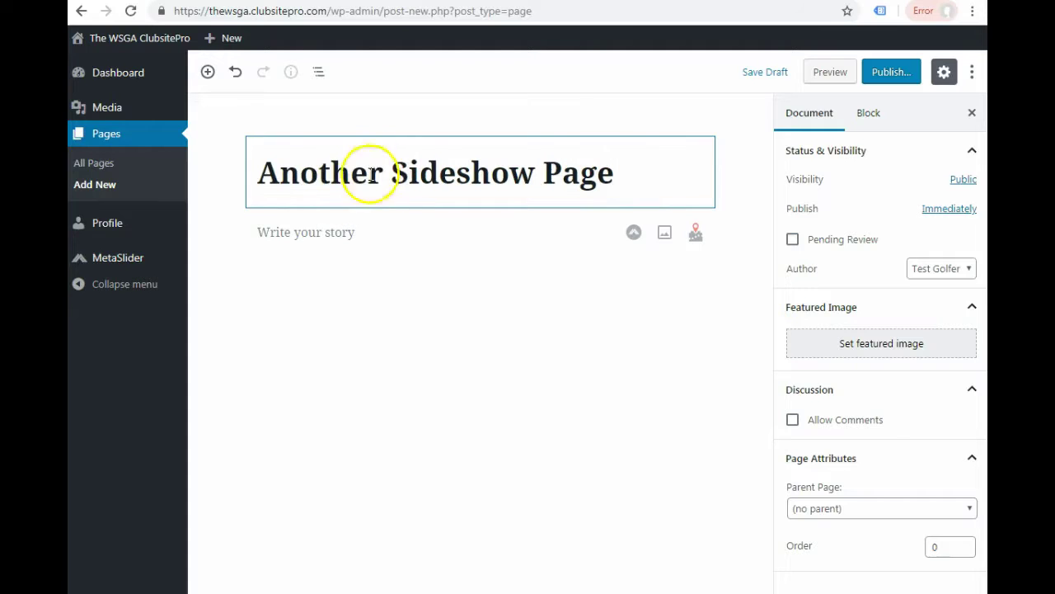
Insert a MetaSlider block below the page title and set it to display the slideshow named Another Slideshow.
{"action": "left_click", "coordinate": [287, 234]}
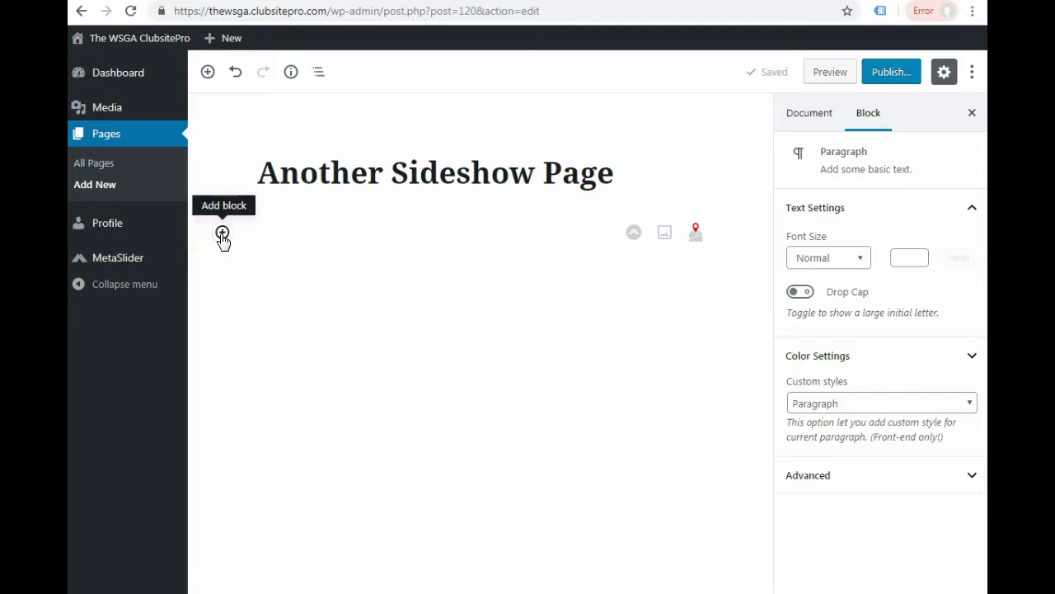
{"action": "left_click", "coordinate": [222, 234]}
{"action": "mouse_move", "coordinate": [510, 346]}
{"action": "left_mouse_down"}
{"action": "mouse_move", "coordinate": [510, 358]}
{"action": "mouse_move", "coordinate": [509, 349]}
{"action": "left_mouse_up"}
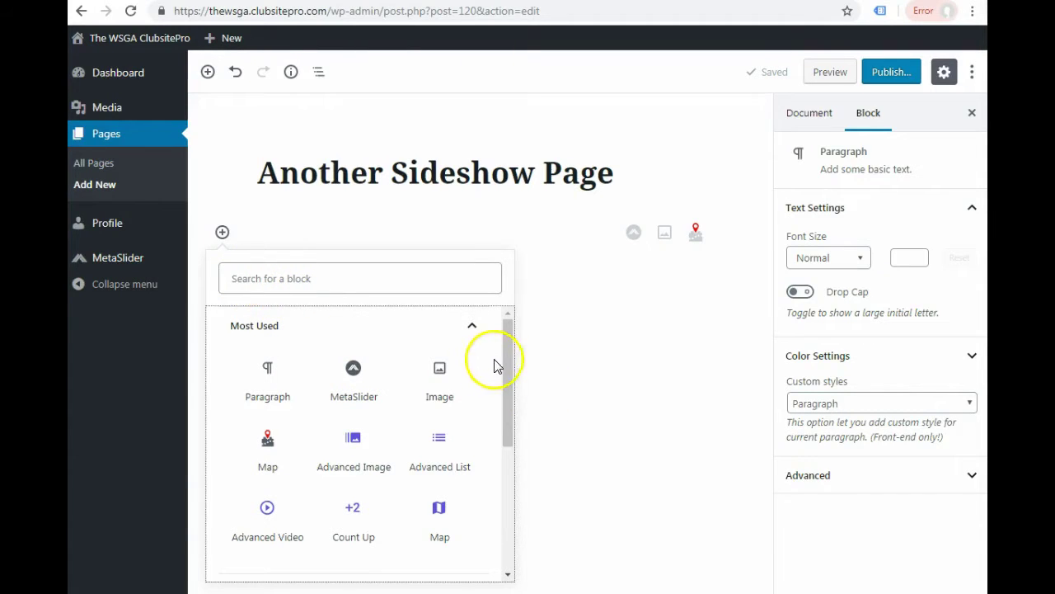
{"action": "left_click", "coordinate": [276, 279]}
{"action": "type", "text": "meta"}
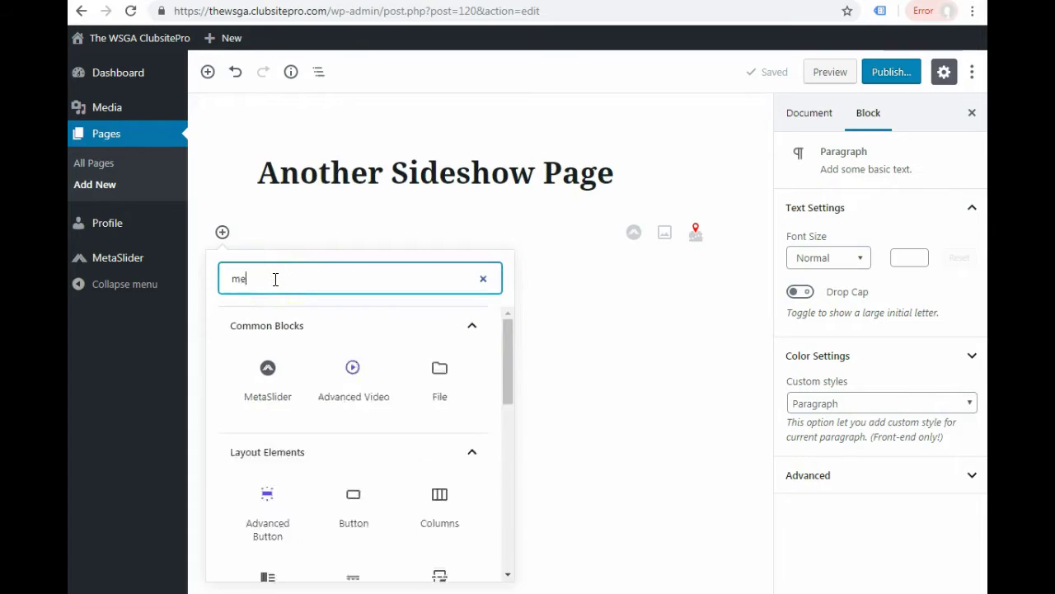
{"action": "left_click", "coordinate": [274, 380]}
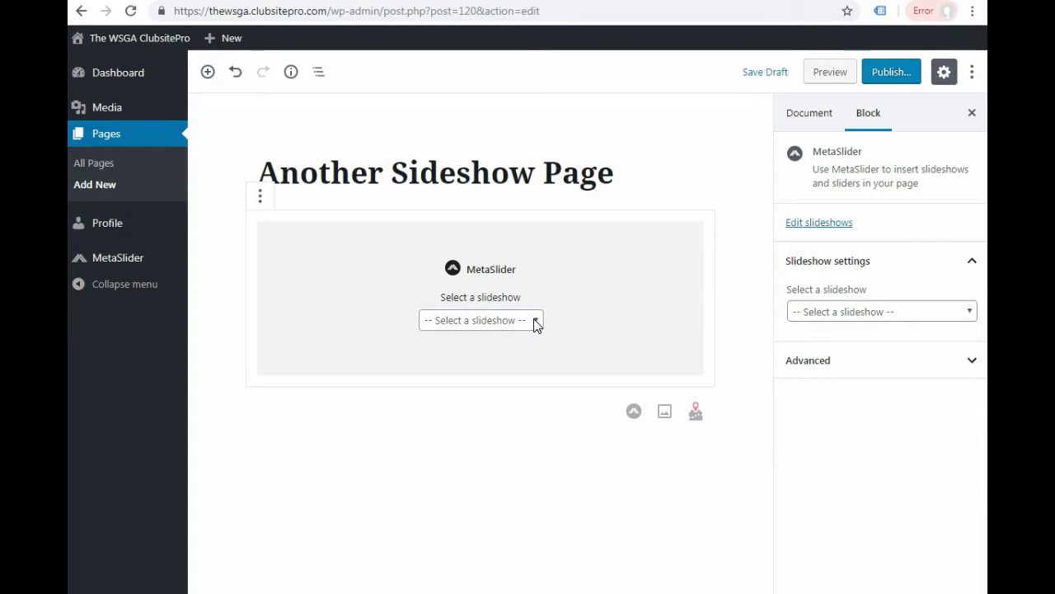
{"action": "left_click", "coordinate": [536, 324]}
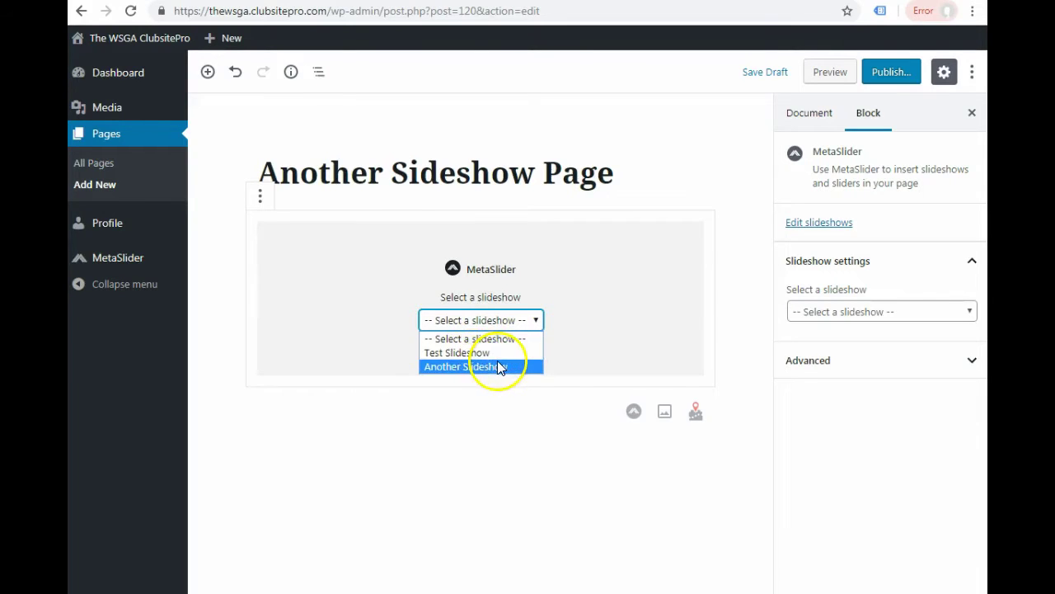
{"action": "left_click", "coordinate": [467, 367]}
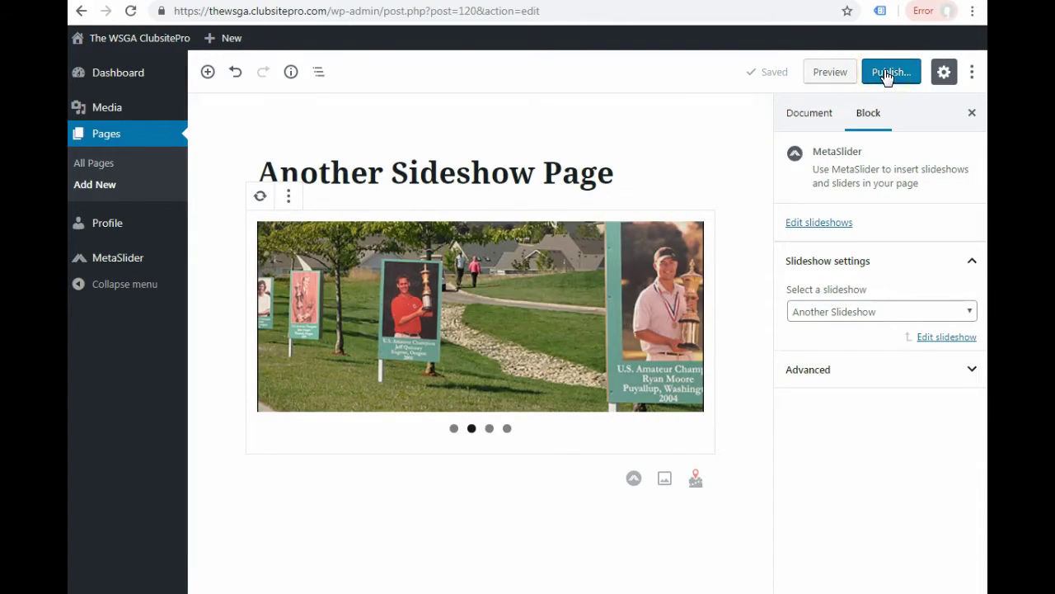
Publish the page with its visibility set to Private.
{"action": "left_click", "coordinate": [887, 74]}
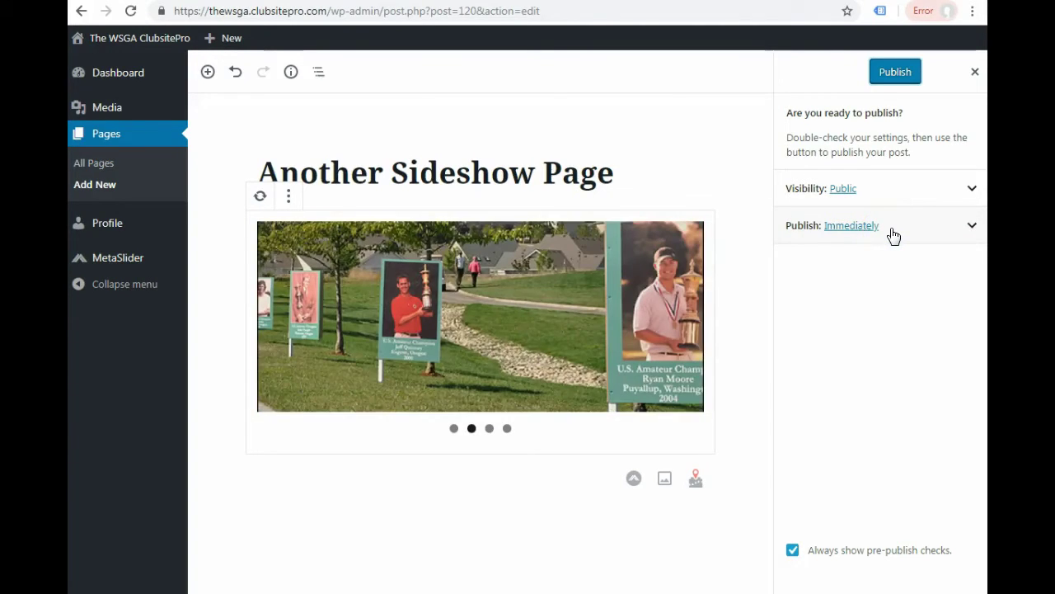
{"action": "left_click", "coordinate": [974, 190]}
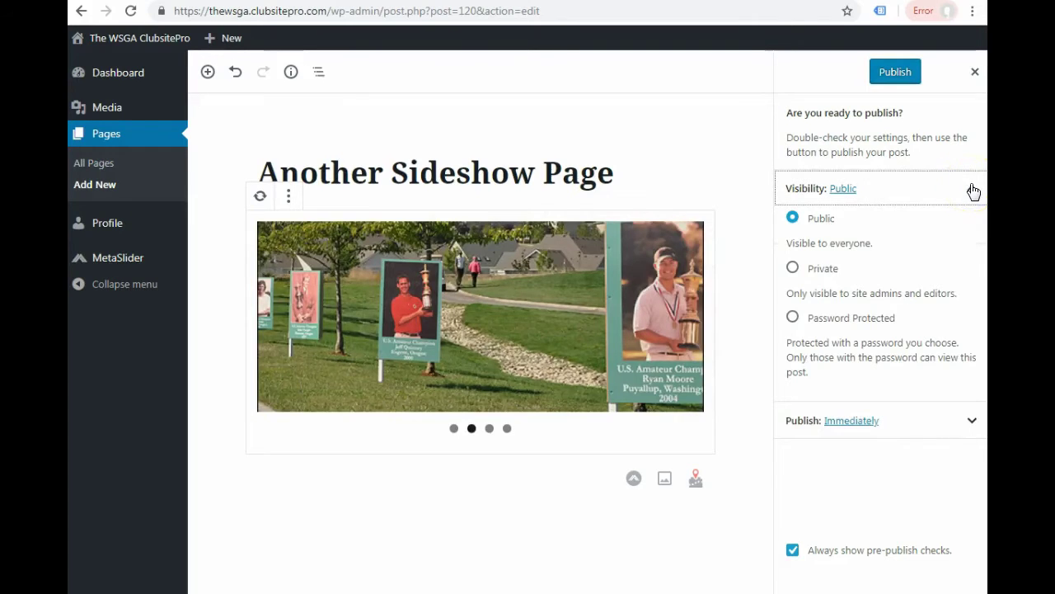
{"action": "left_click", "coordinate": [794, 270]}
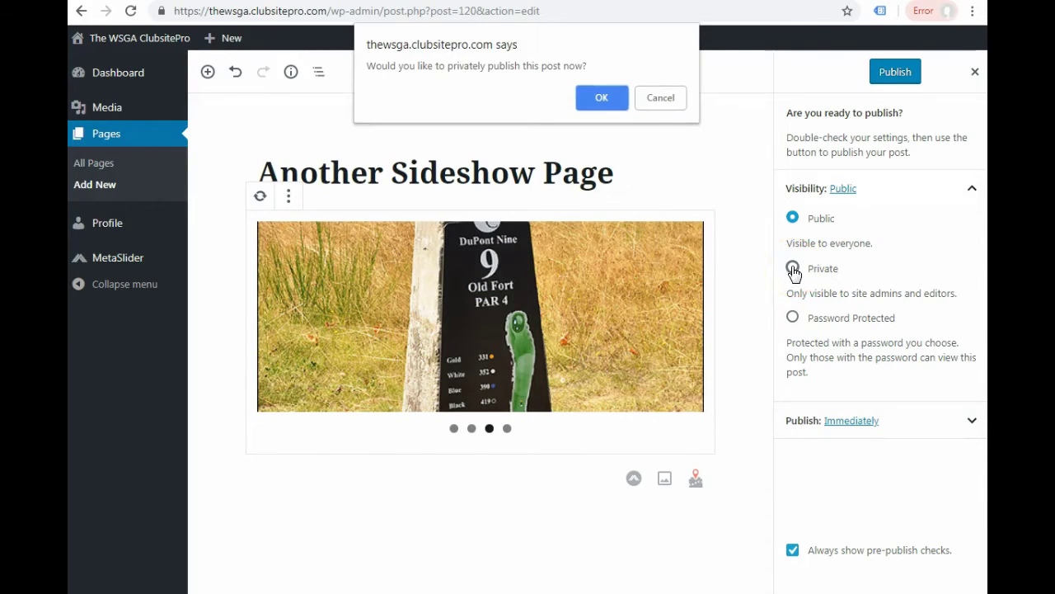
{"action": "left_click", "coordinate": [588, 98]}
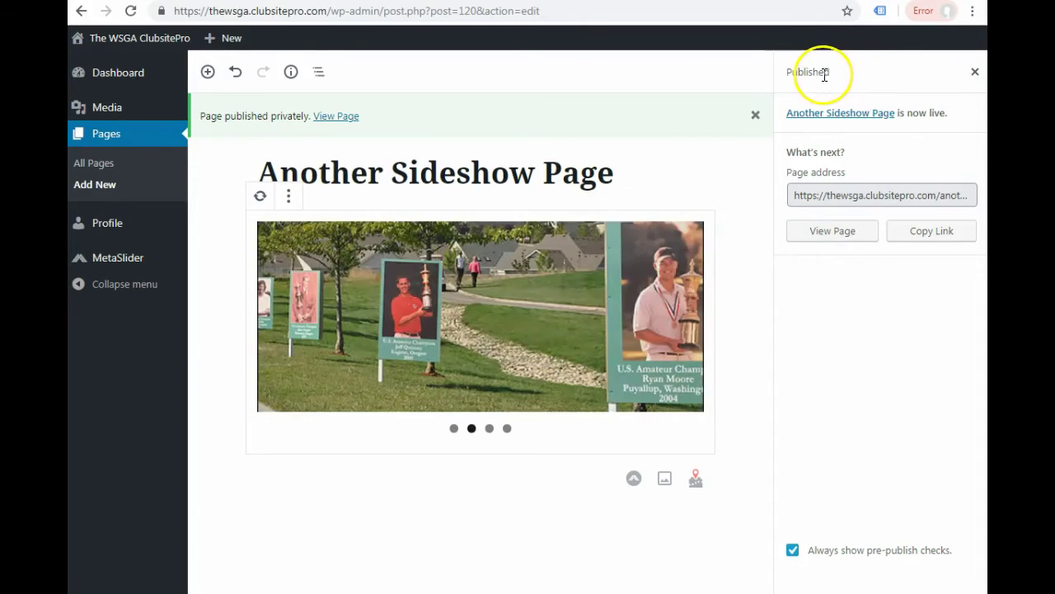
View the published page on the live site to check its slideshow.
{"action": "left_click_drag", "start_coordinate": [832, 75], "coordinate": [788, 74]}
{"action": "left_click", "coordinate": [786, 74]}
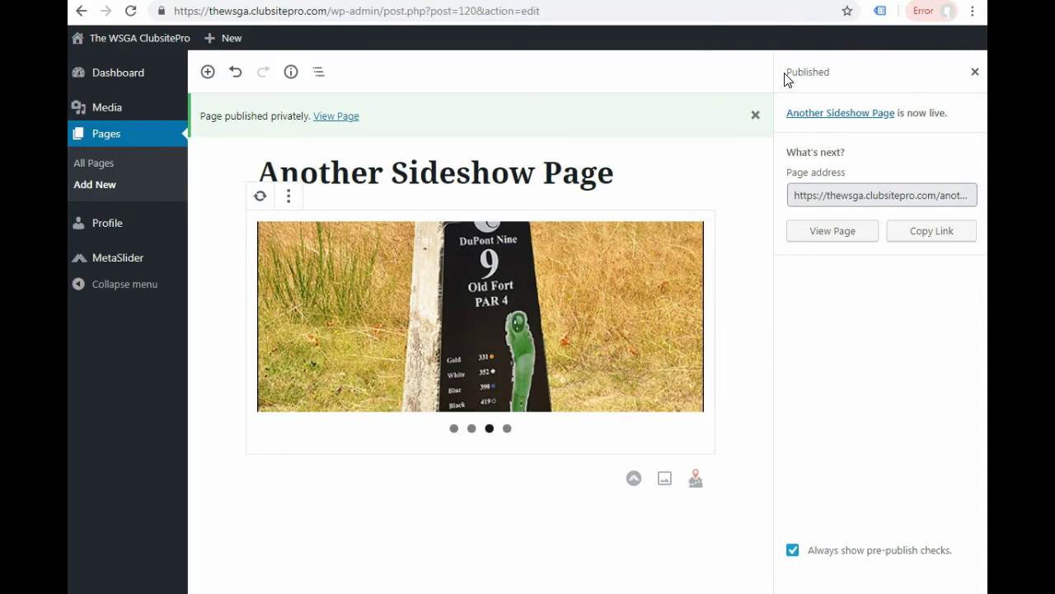
{"action": "left_click", "coordinate": [334, 117]}
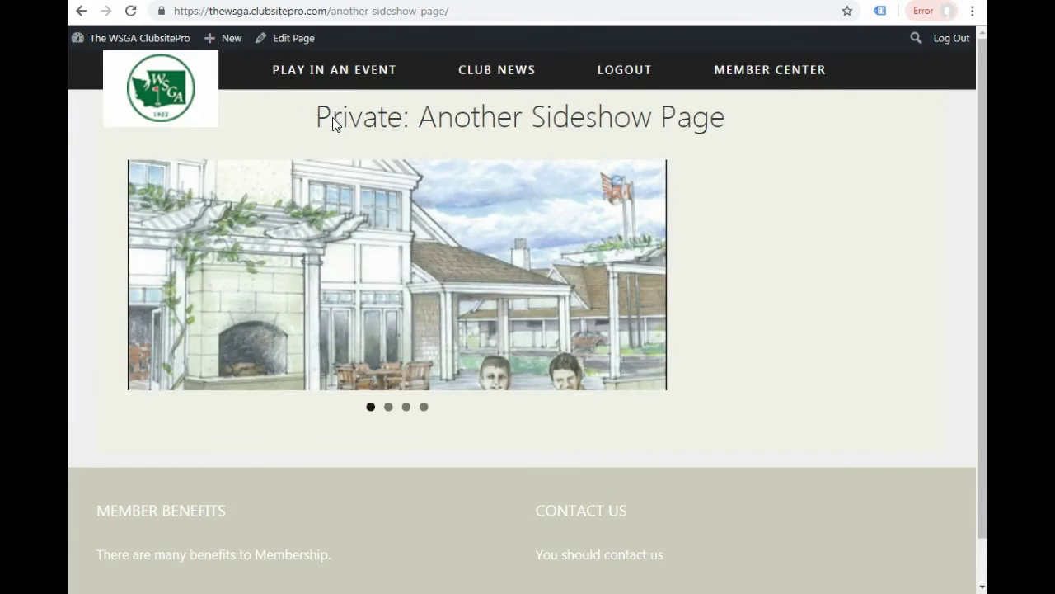
{"action": "left_click", "coordinate": [573, 469]}
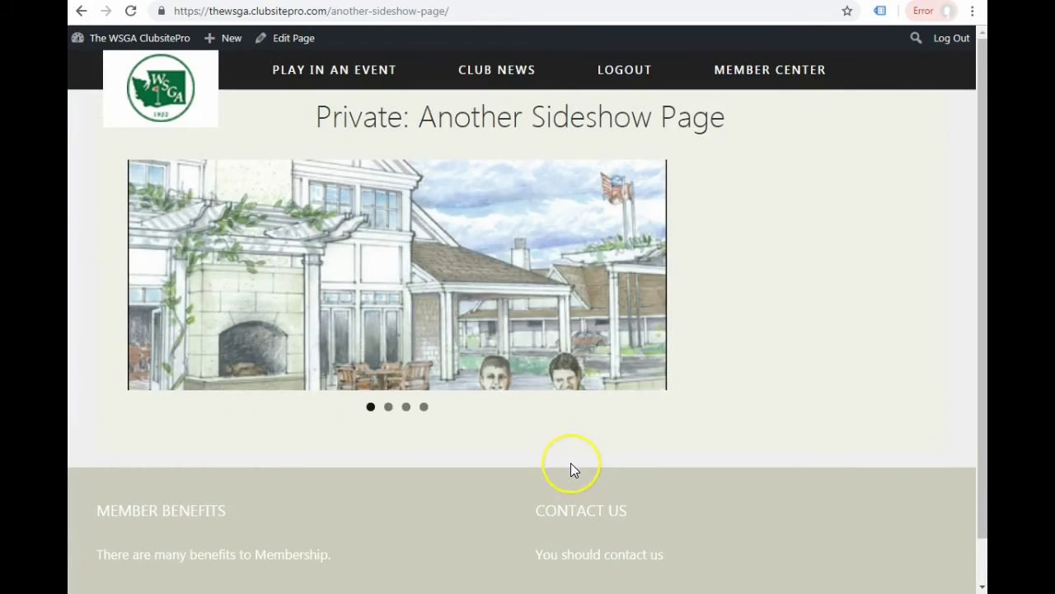